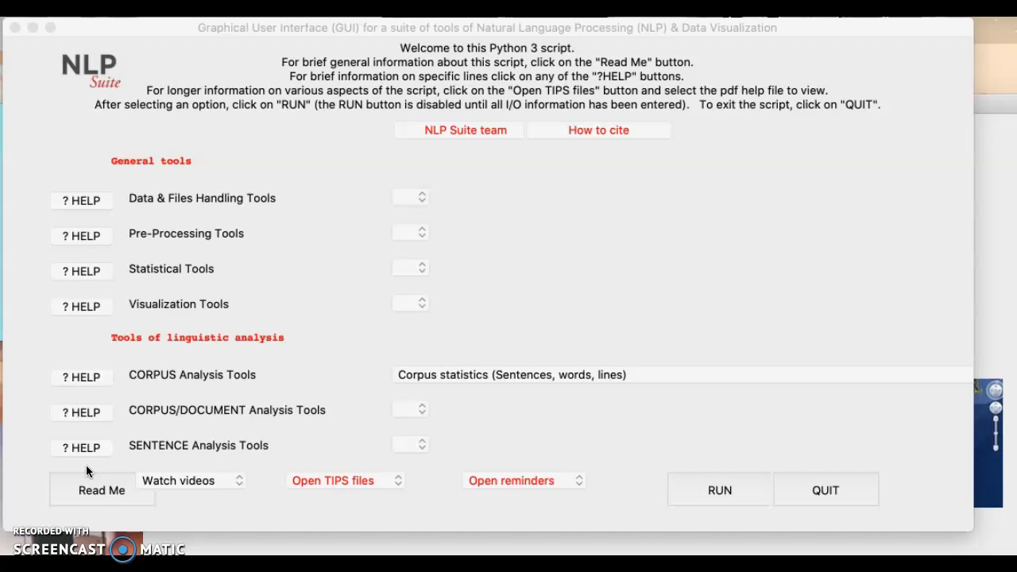
- Expand the CORPUS Analysis Tools dropdown in the main NLP Suite window
{"action": "left_click", "coordinate": [445, 378]}
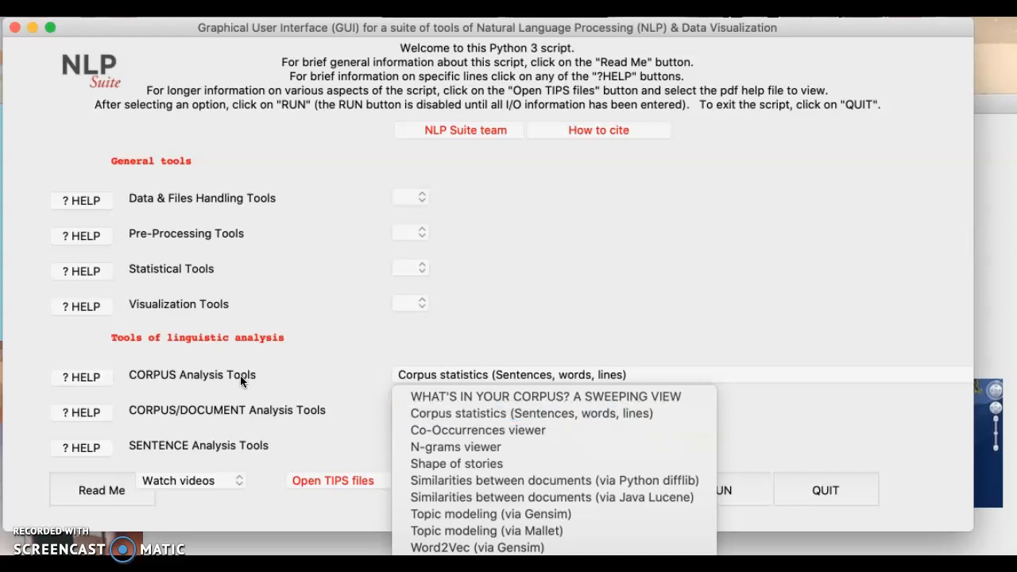
- Run 'Corpus statistics (Sentences, words, lines)' and drag the Statistical Analyses window fully into view
{"action": "left_click", "coordinate": [404, 413]}
{"action": "left_click", "coordinate": [698, 492]}
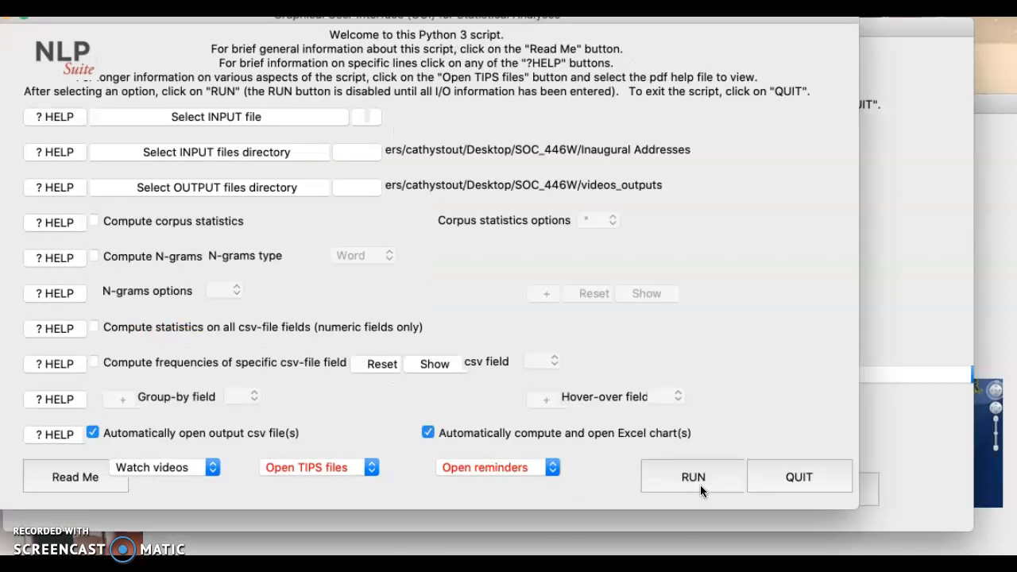
{"action": "left_click_drag", "start_coordinate": [650, 24], "coordinate": [708, 43]}
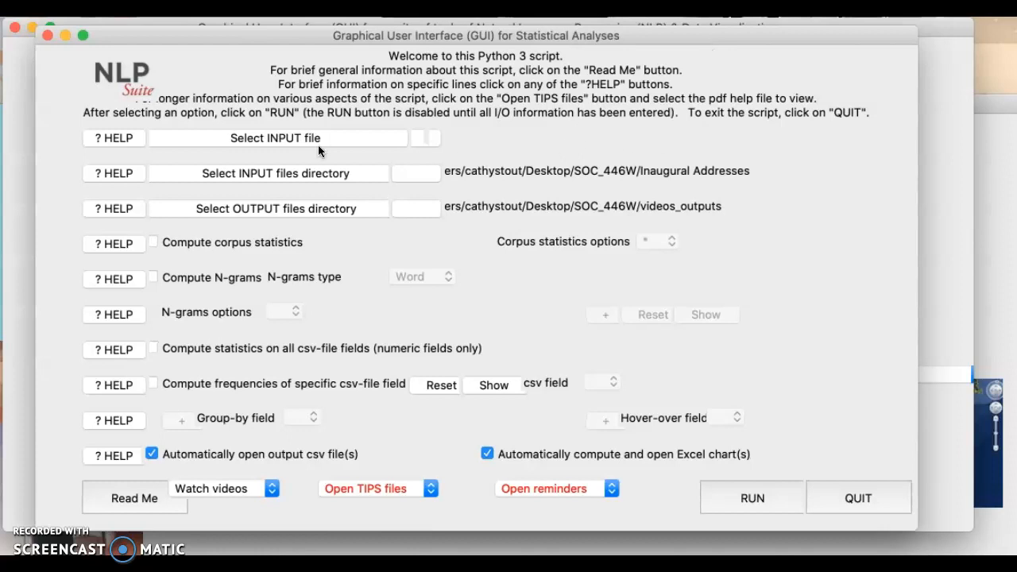
{"action": "left_click", "coordinate": [417, 174]}
{"action": "scroll", "coordinate": [380, 159], "scroll_direction": "up", "scroll_amount": 5}
{"action": "scroll", "coordinate": [380, 164], "scroll_direction": "up", "scroll_amount": 5}
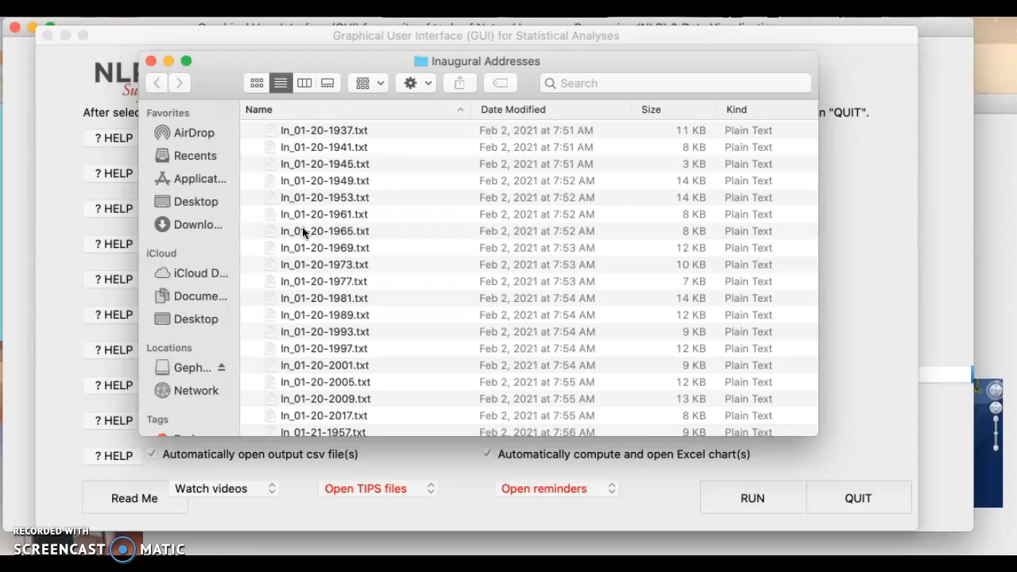
{"action": "scroll", "coordinate": [306, 246], "scroll_direction": "down", "scroll_amount": 15}
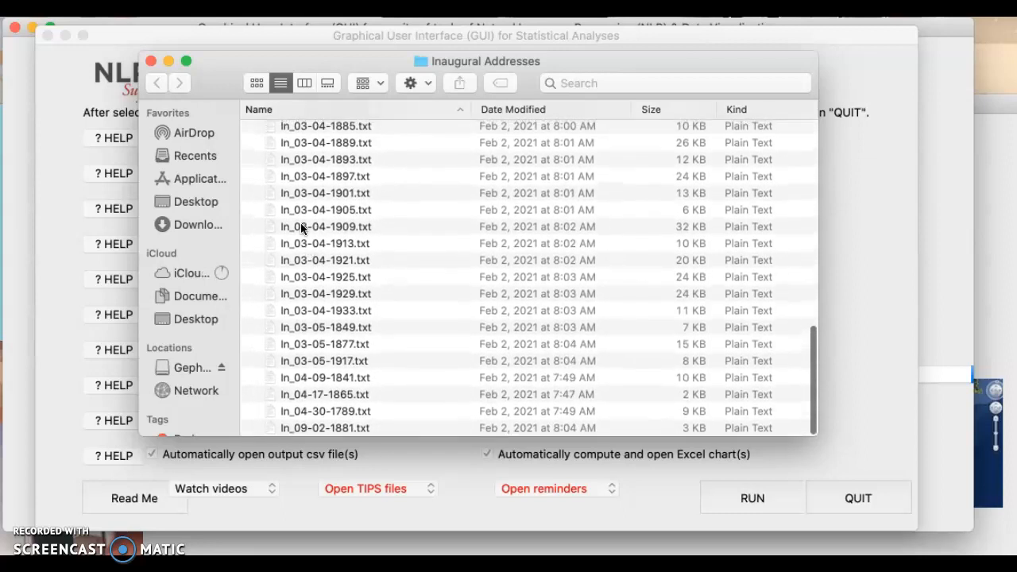
{"action": "left_click", "coordinate": [150, 61]}
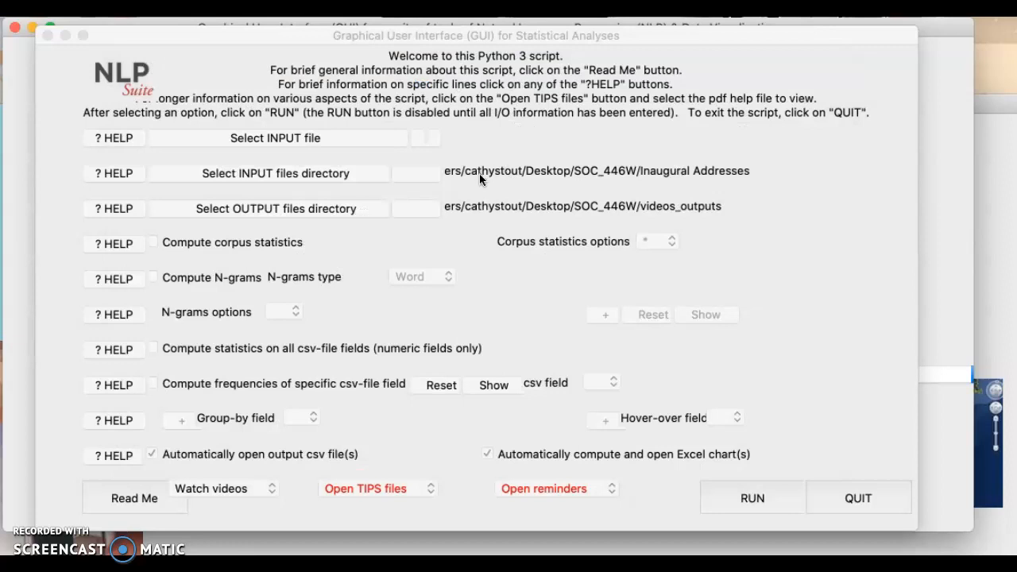
- Set the output files directory to the videos_outputs folder in SOC_446W
{"action": "left_click", "coordinate": [408, 196]}
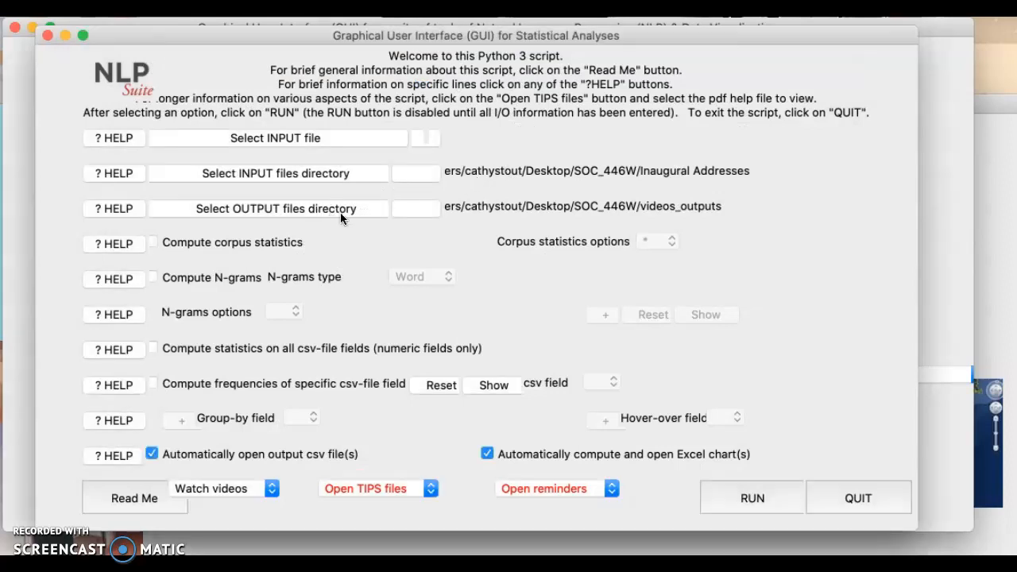
{"action": "left_click", "coordinate": [365, 207]}
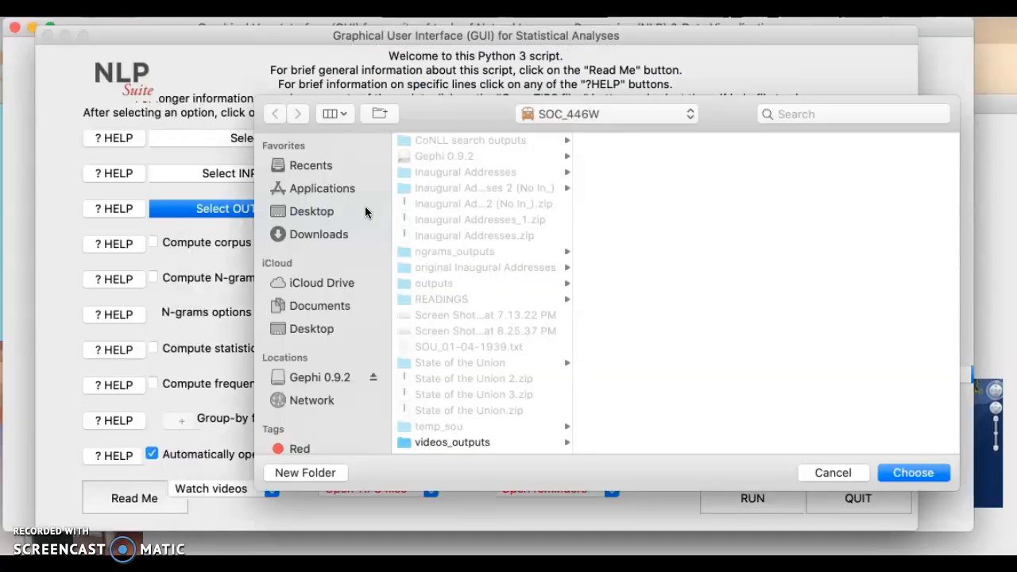
{"action": "left_click", "coordinate": [467, 443]}
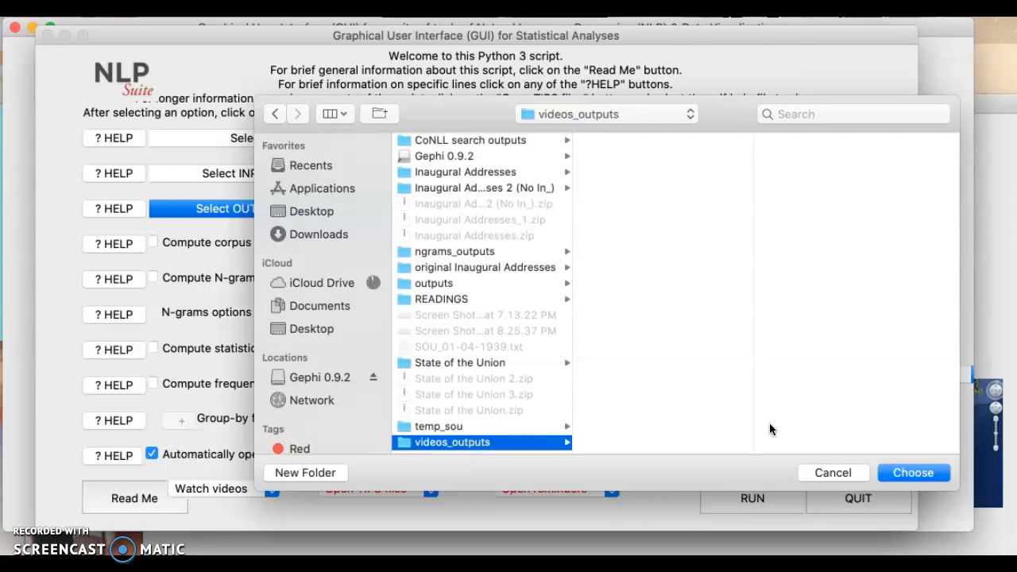
{"action": "left_click", "coordinate": [906, 473]}
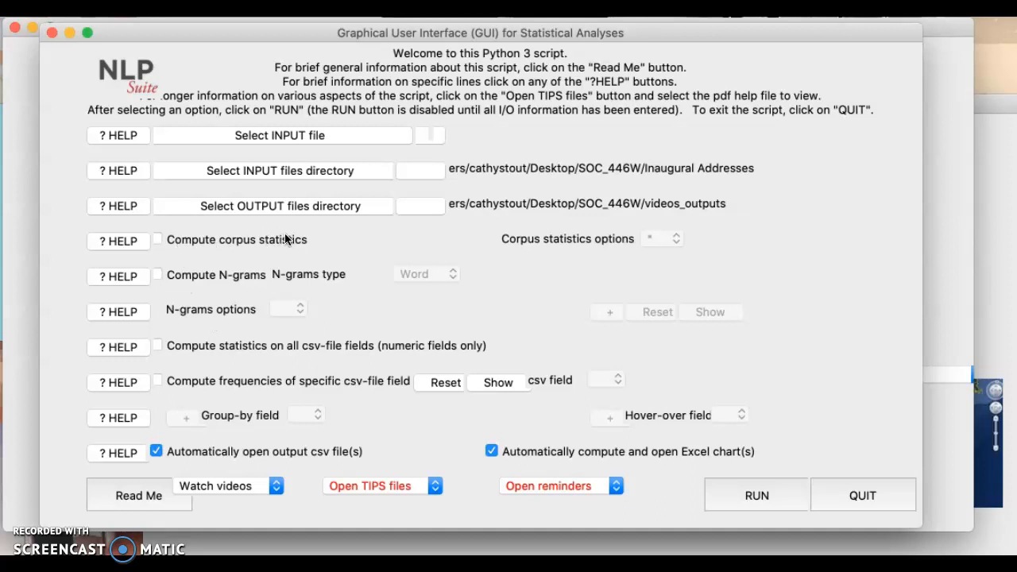
- Tick Compute corpus statistics with options left at '*', and run the analysis
{"action": "left_click", "coordinate": [190, 236]}
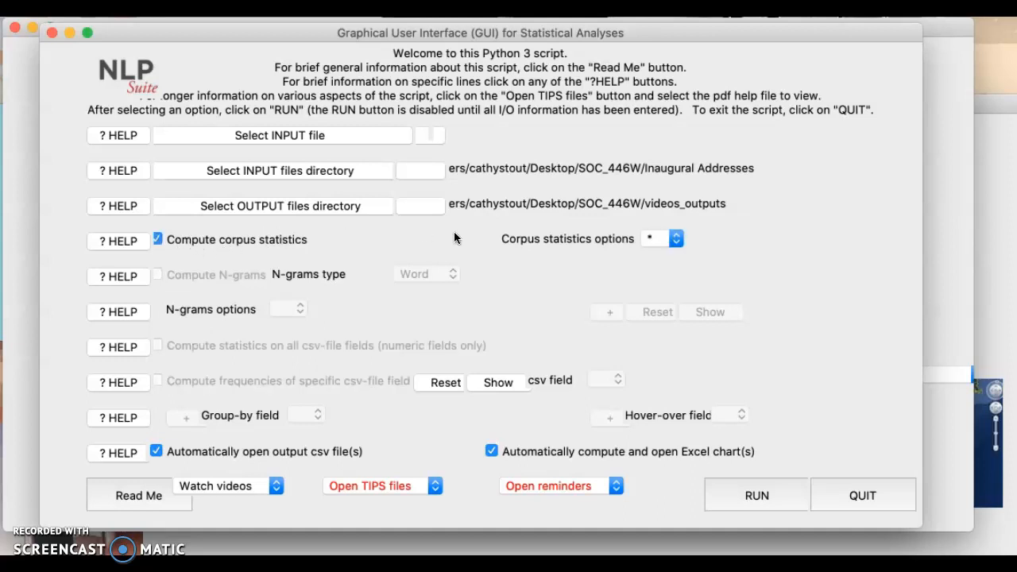
{"action": "left_click", "coordinate": [669, 240]}
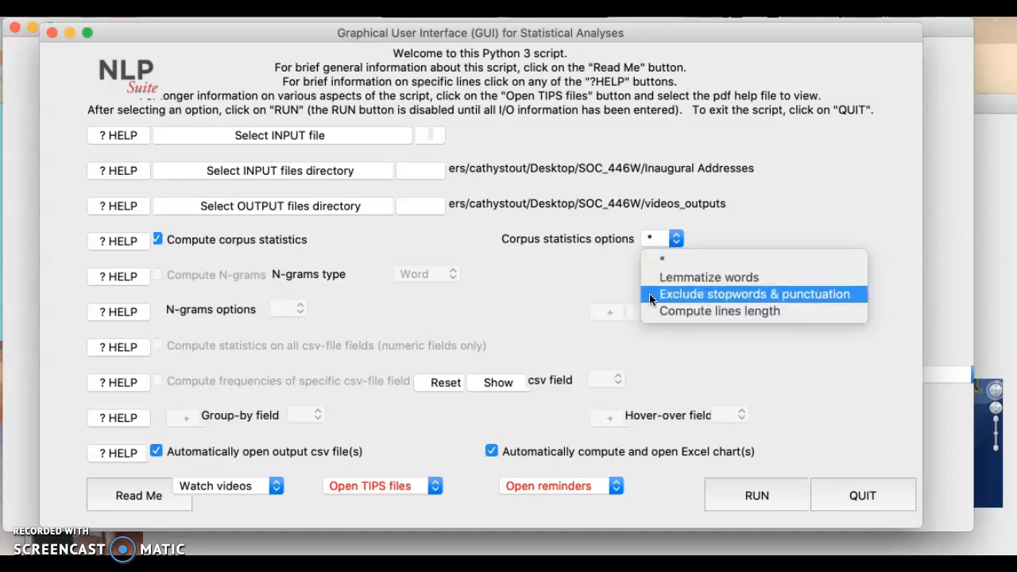
{"action": "left_click", "coordinate": [656, 237]}
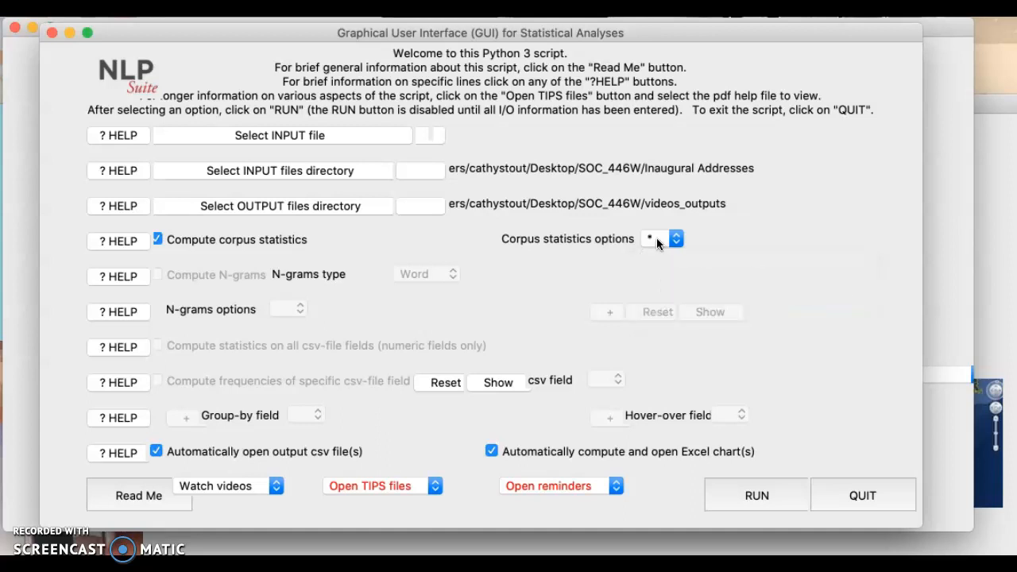
{"action": "left_click", "coordinate": [752, 495]}
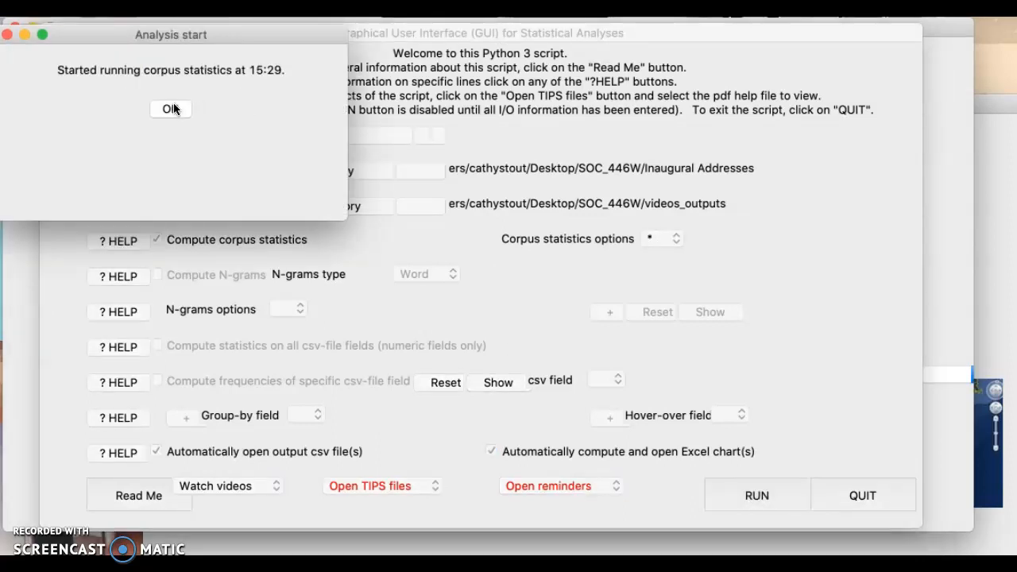
- Acknowledge the start, end, Excel chart and output-file messages for both corpus statistics and line-length analyses
{"action": "left_click", "coordinate": [174, 108]}
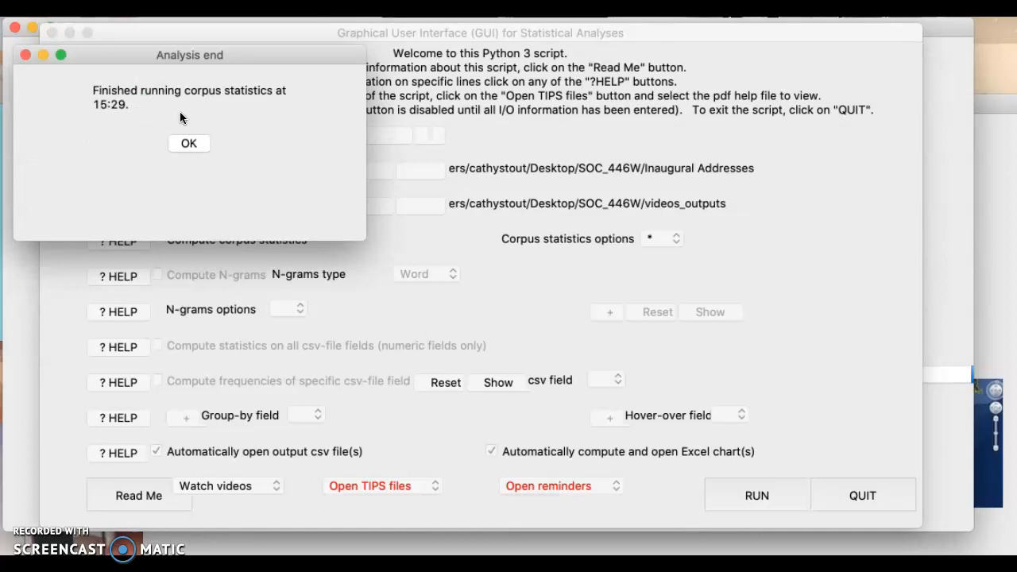
{"action": "left_click", "coordinate": [189, 144]}
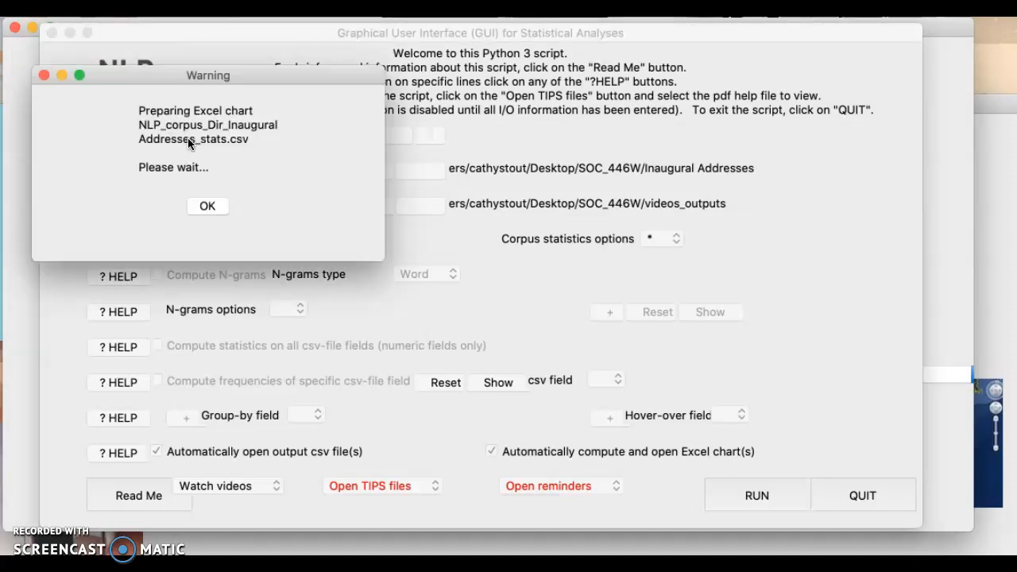
{"action": "left_click", "coordinate": [207, 204]}
{"action": "left_click", "coordinate": [228, 185]}
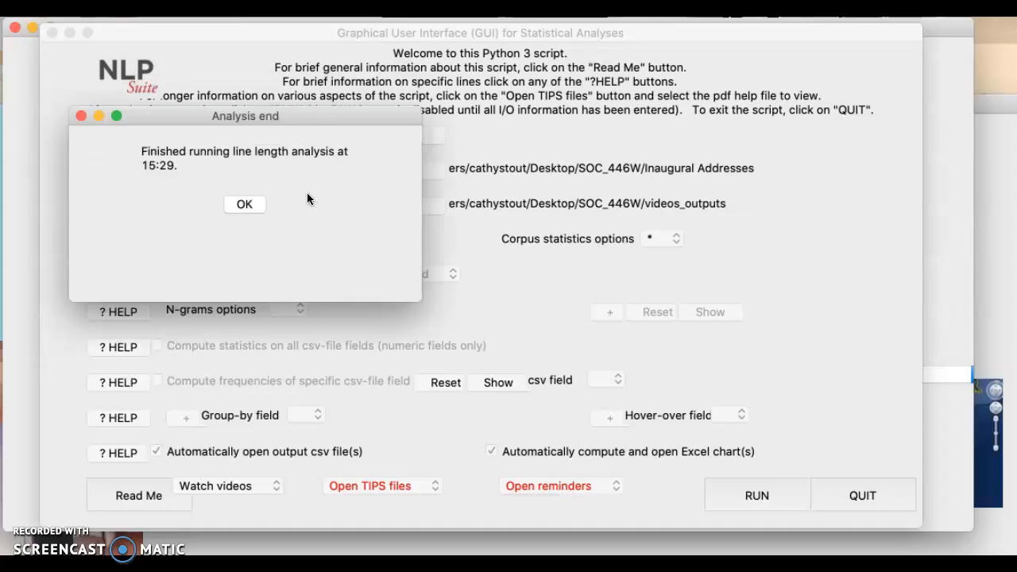
{"action": "left_click", "coordinate": [246, 205]}
{"action": "left_click", "coordinate": [265, 211]}
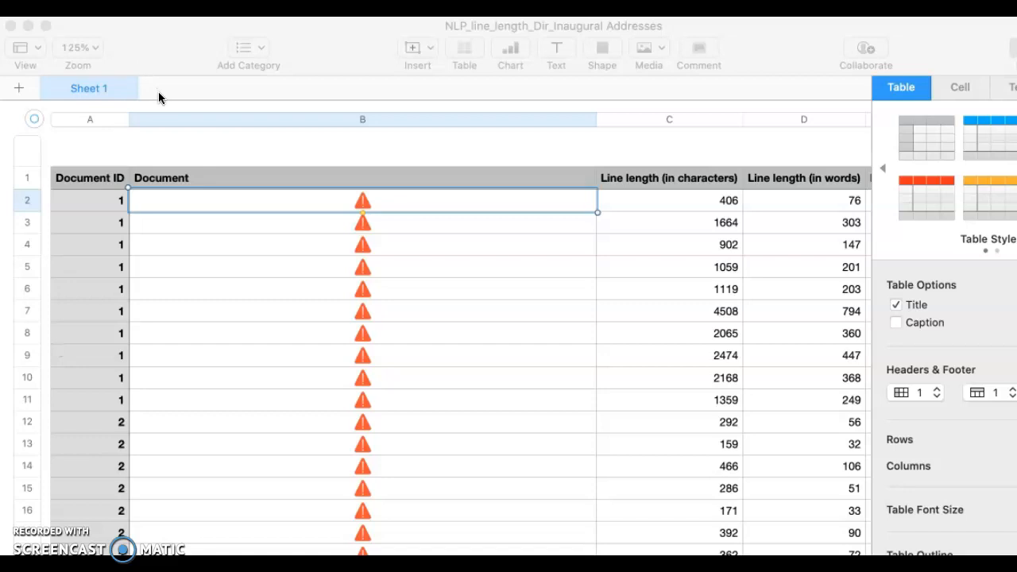
- Read the 'The link is invalid' warning in cell B2 of the NLP_line_length CSV and scan the columns
{"action": "left_click", "coordinate": [192, 46]}
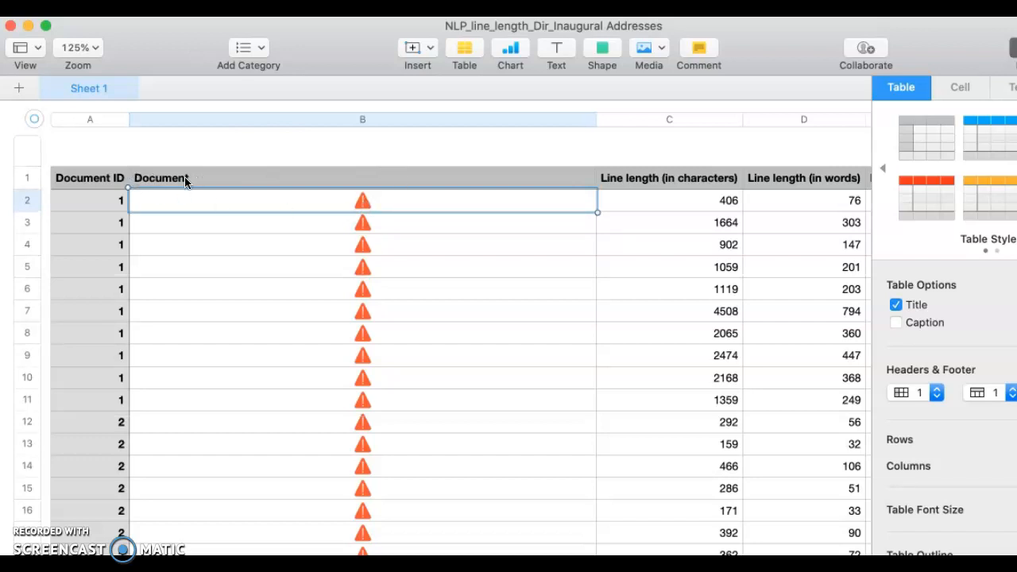
{"action": "left_click", "coordinate": [363, 203]}
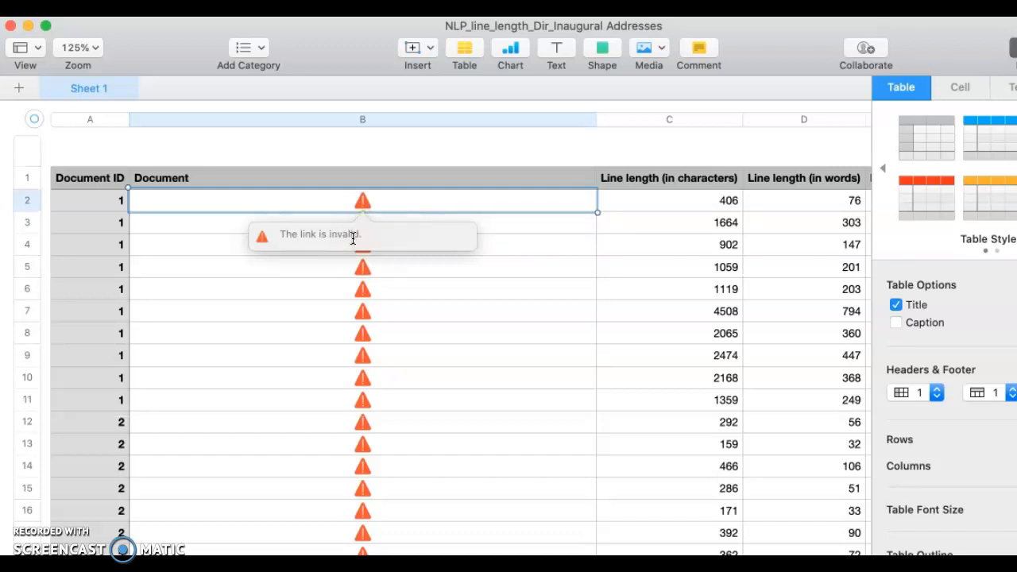
{"action": "scroll", "coordinate": [480, 232], "scroll_direction": "right", "scroll_amount": 3}
{"action": "scroll", "coordinate": [481, 232], "scroll_direction": "left", "scroll_amount": 2}
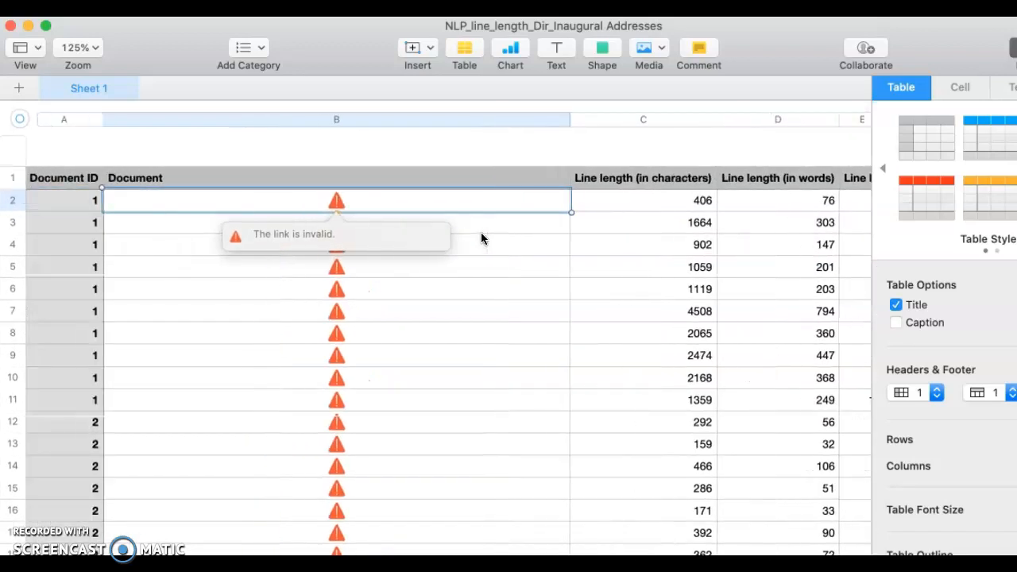
{"action": "scroll", "coordinate": [480, 238], "scroll_direction": "left", "scroll_amount": 1}
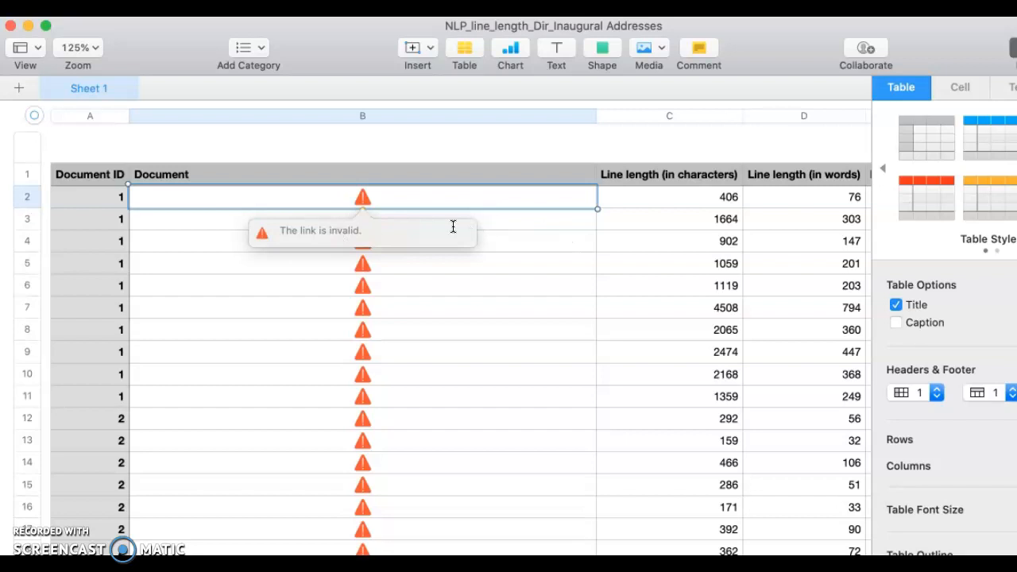
{"action": "left_click", "coordinate": [391, 150]}
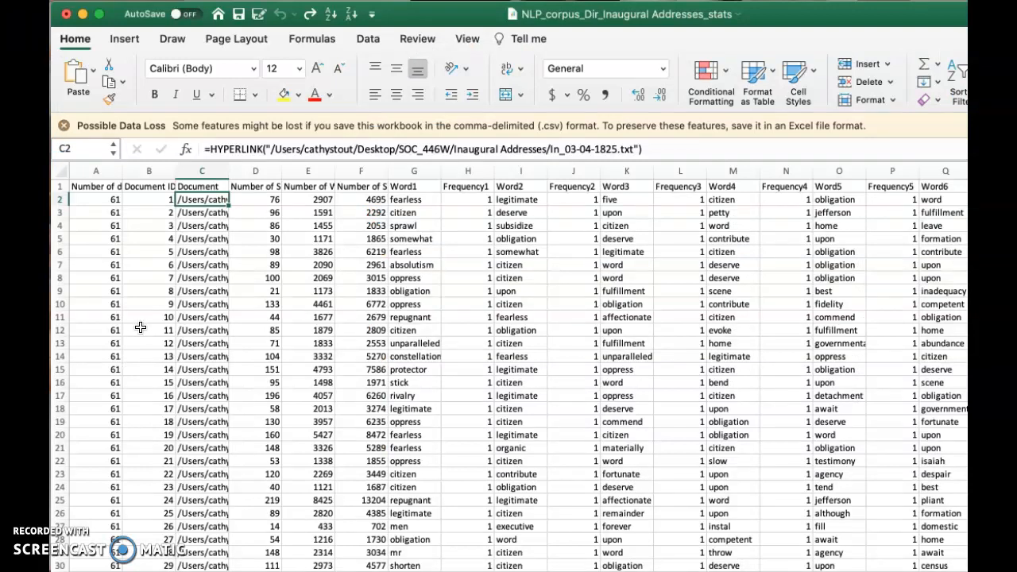
- Read the stats headings from Number of Sentences through Word2, then switch to the stats_bar_chart workbook
{"action": "left_click", "coordinate": [265, 189]}
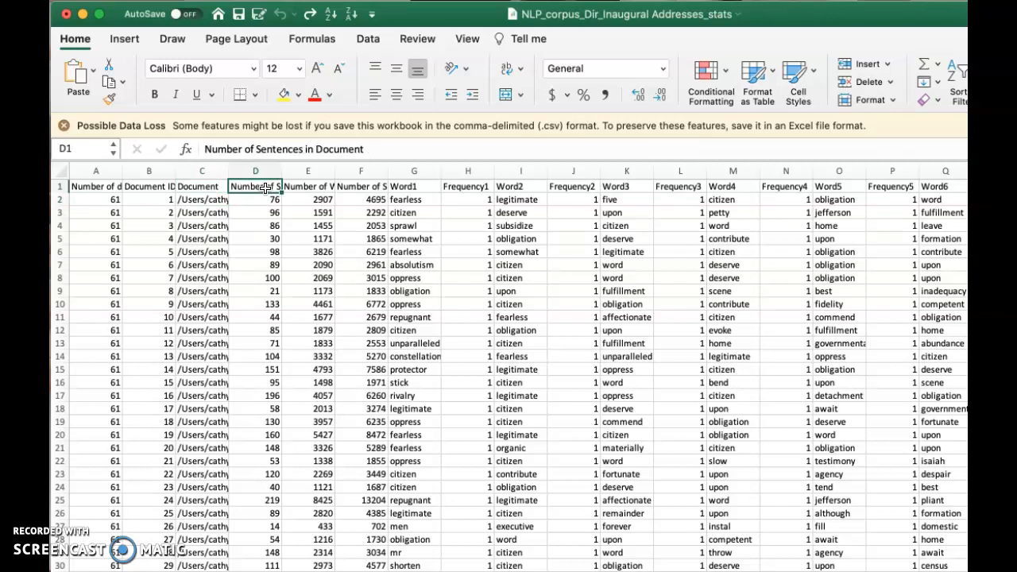
{"action": "key", "text": "Right"}
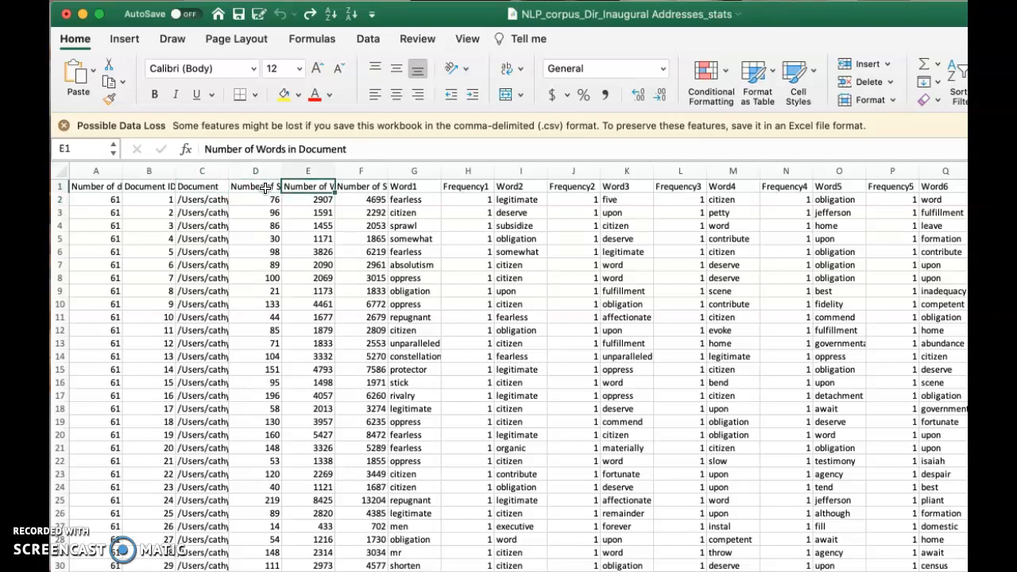
{"action": "key", "text": "Right"}
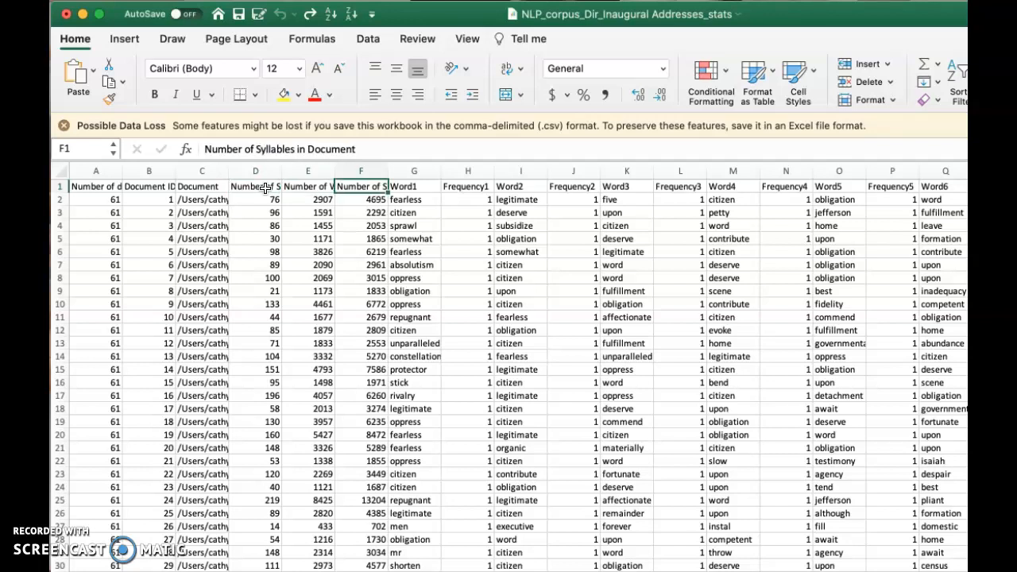
{"action": "key", "text": "Right"}
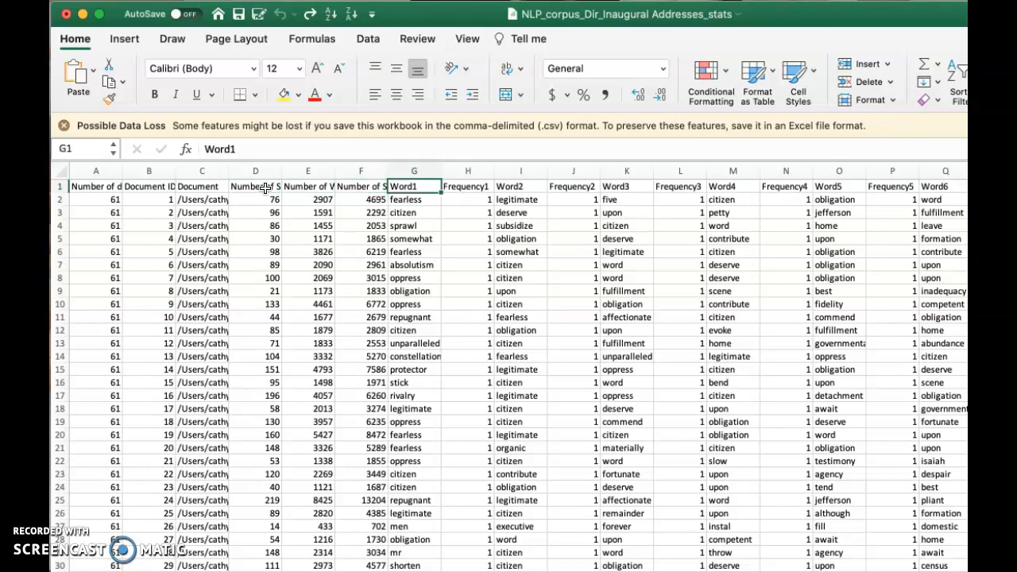
{"action": "key", "text": "Right"}
{"action": "key", "text": "Right"}
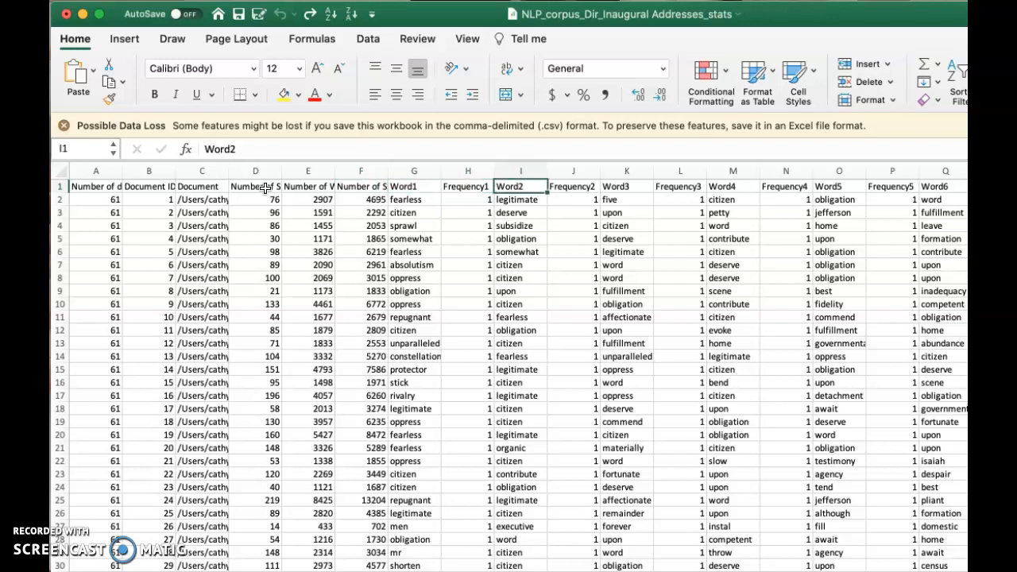
{"action": "left_click", "coordinate": [83, 571]}
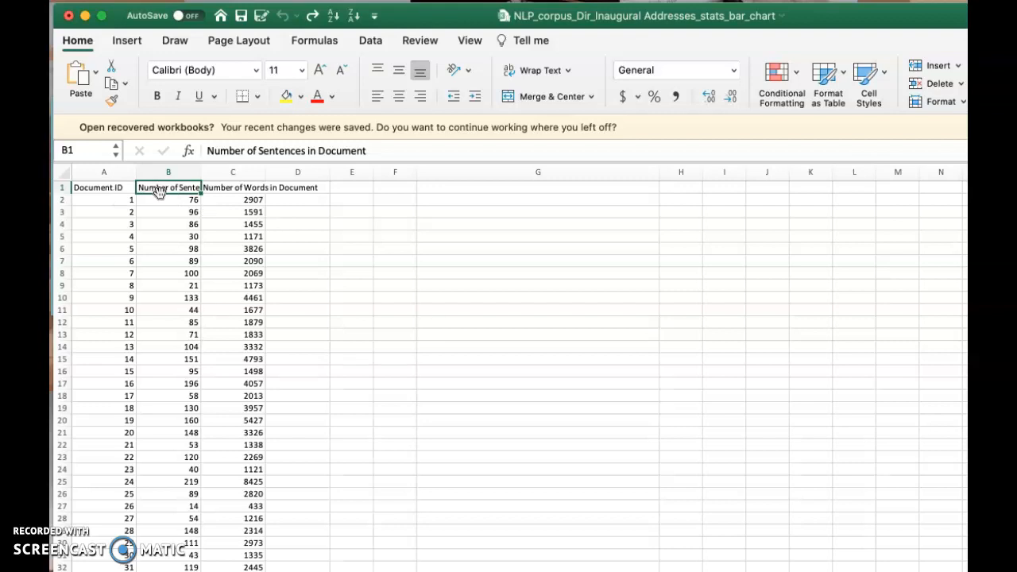
- Compare the Number of Words in Document and sentence-count headings in B1 and C1
{"action": "key", "text": "Right"}
{"action": "key", "text": "Left"}
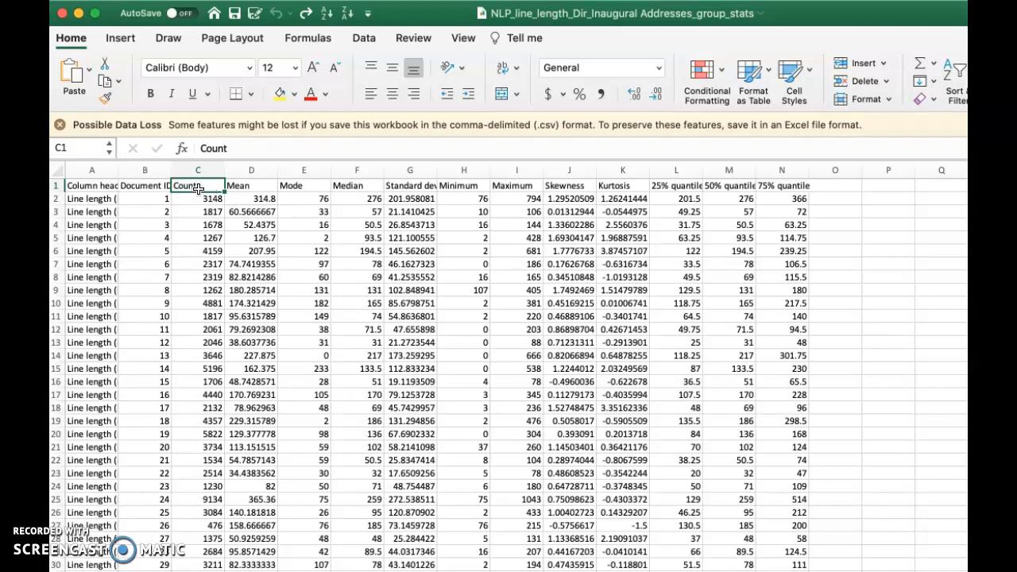
- Review the Mean, Mode and Median headings, then switch to the NLP_line_length_Dir_Inaugural Addresses workbook
{"action": "key", "text": "Right"}
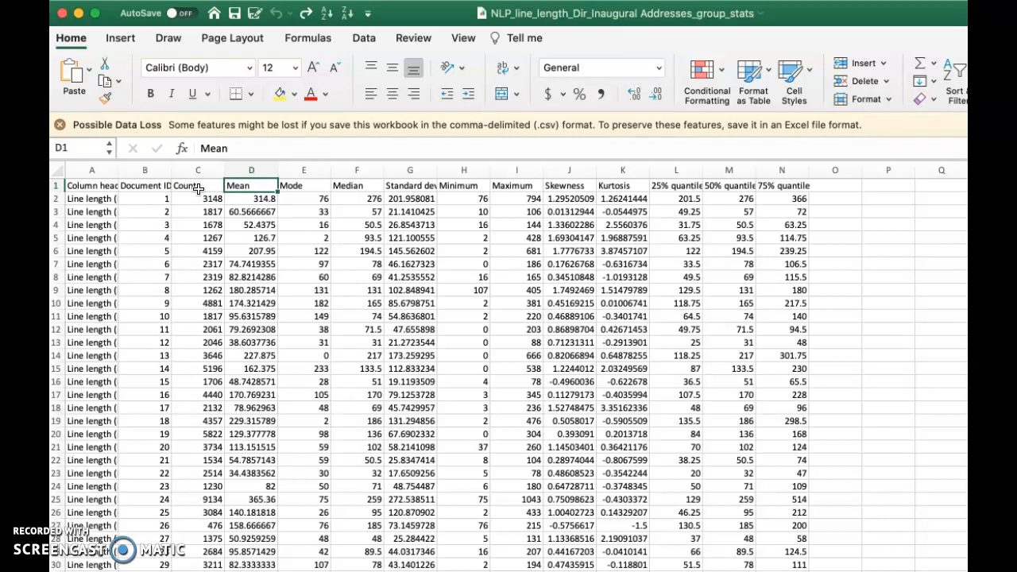
{"action": "key", "text": "Right"}
{"action": "key", "text": "Right"}
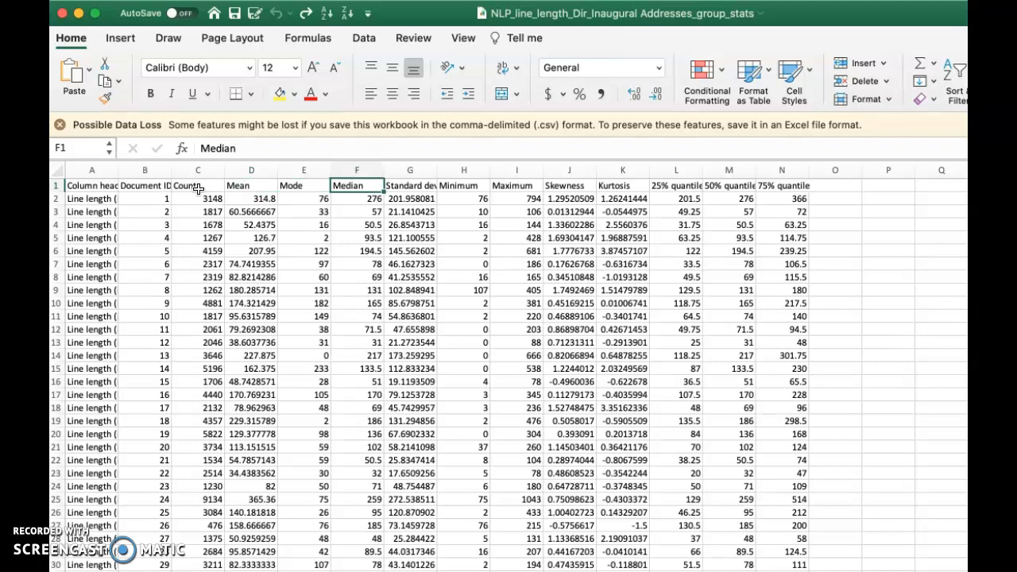
{"action": "key", "text": "Left"}
{"action": "key", "text": "Left"}
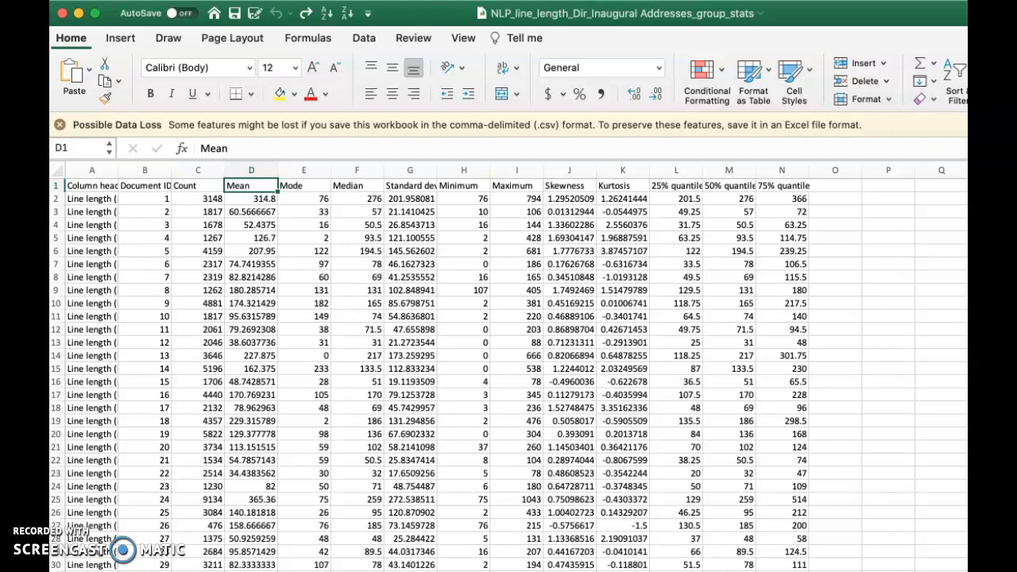
{"action": "key", "text": "super+grave"}
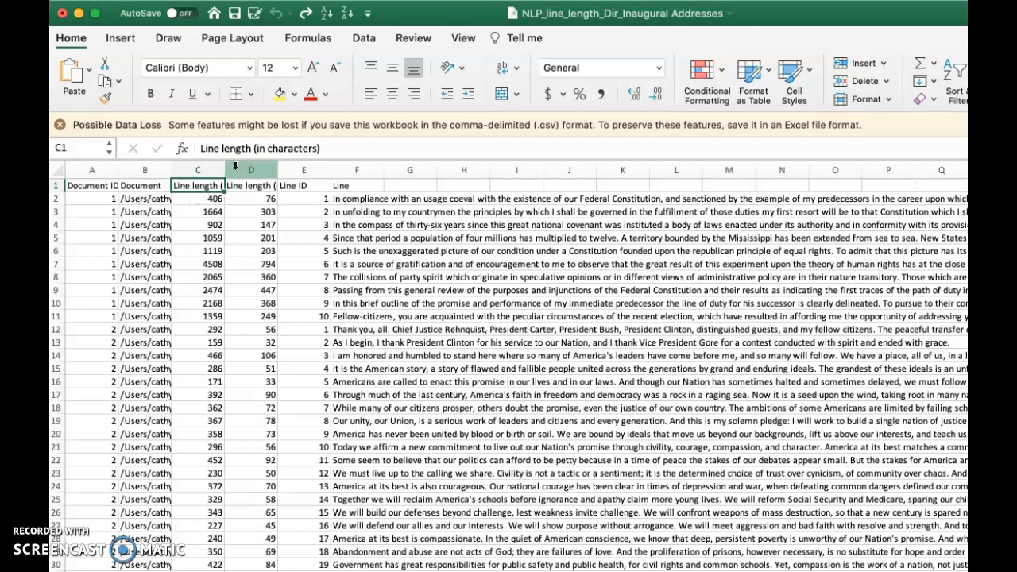
{"action": "left_click", "coordinate": [198, 199]}
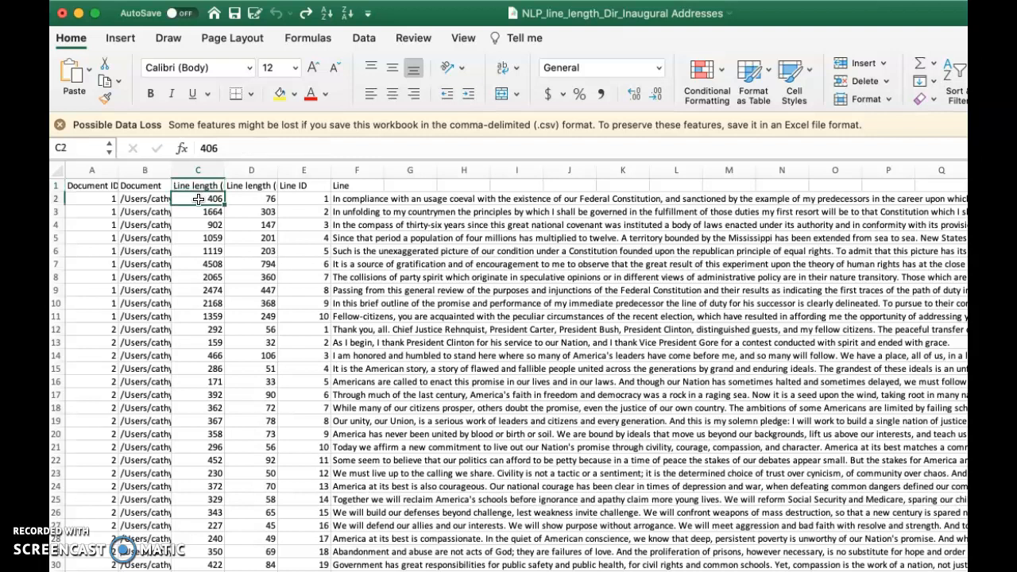
{"action": "left_click", "coordinate": [341, 200]}
{"action": "left_click", "coordinate": [251, 186]}
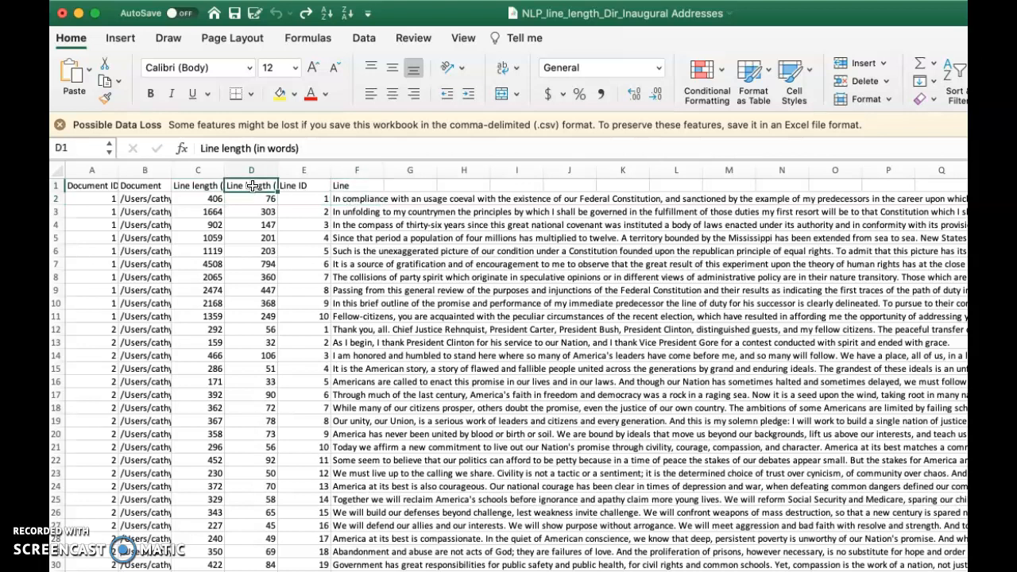
{"action": "left_click", "coordinate": [344, 204]}
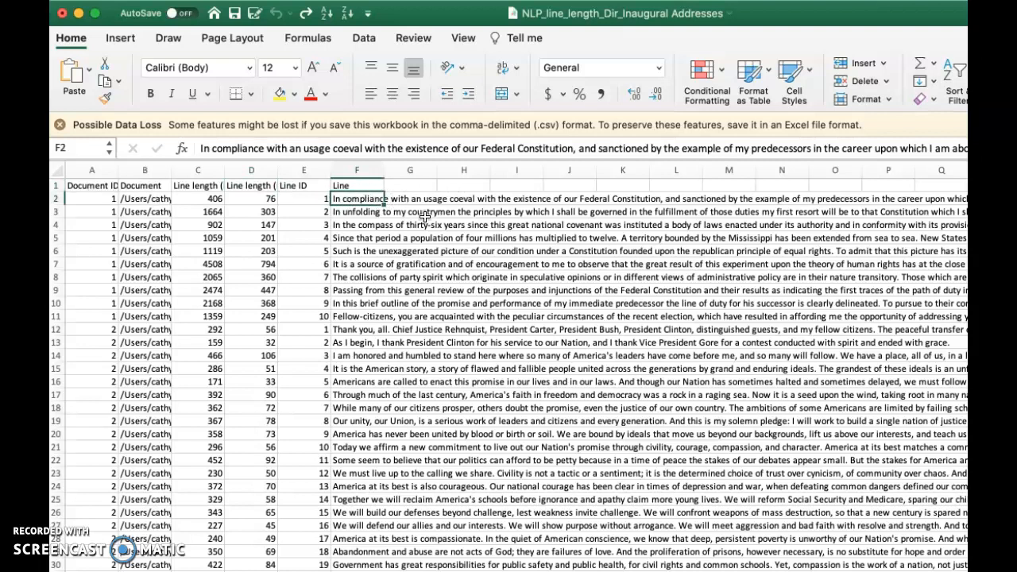
{"action": "scroll", "coordinate": [418, 213], "scroll_direction": "right", "scroll_amount": 5}
{"action": "scroll", "coordinate": [419, 213], "scroll_direction": "right", "scroll_amount": 15}
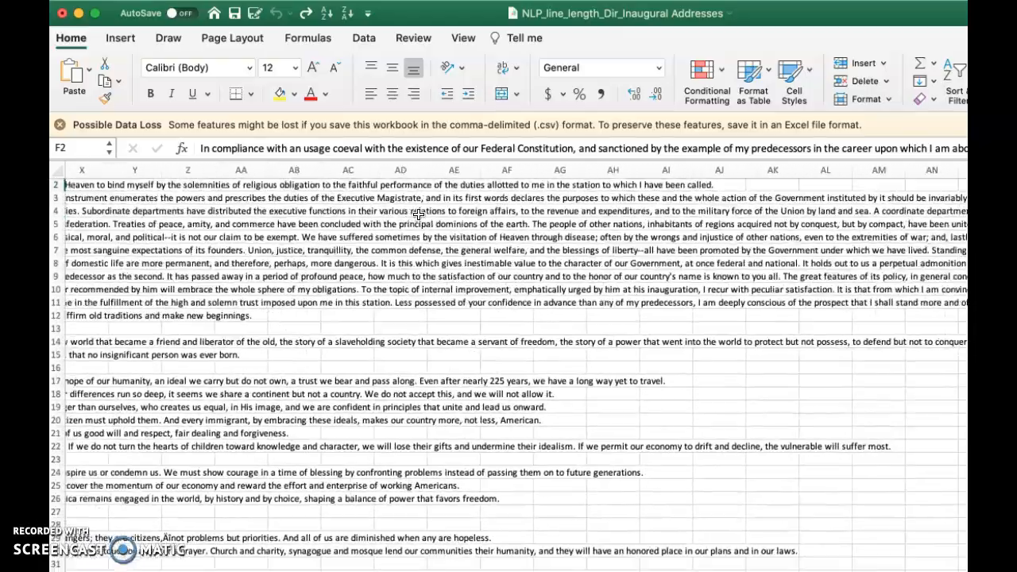
{"action": "scroll", "coordinate": [418, 213], "scroll_direction": "left", "scroll_amount": 20}
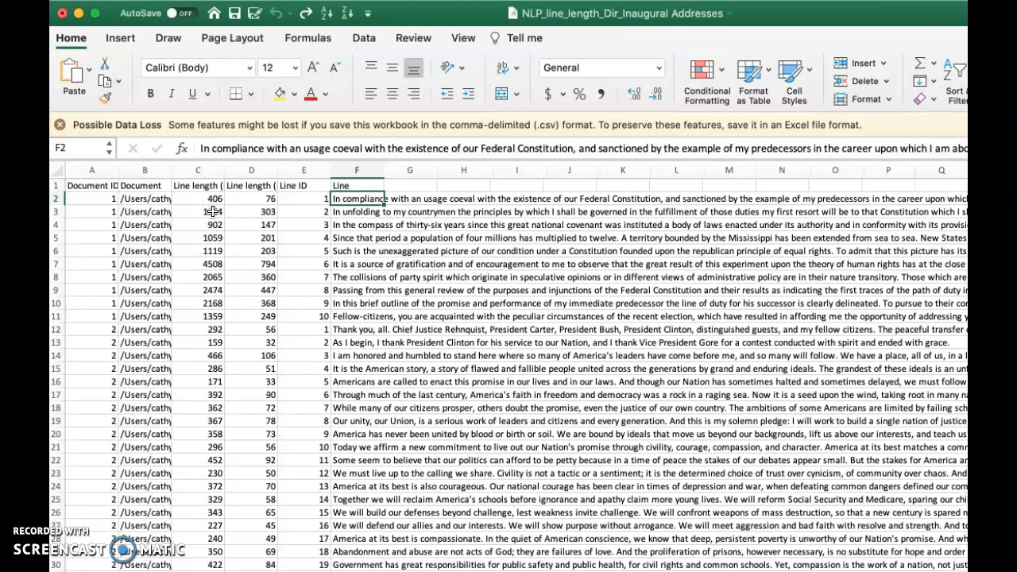
{"action": "left_click", "coordinate": [211, 213]}
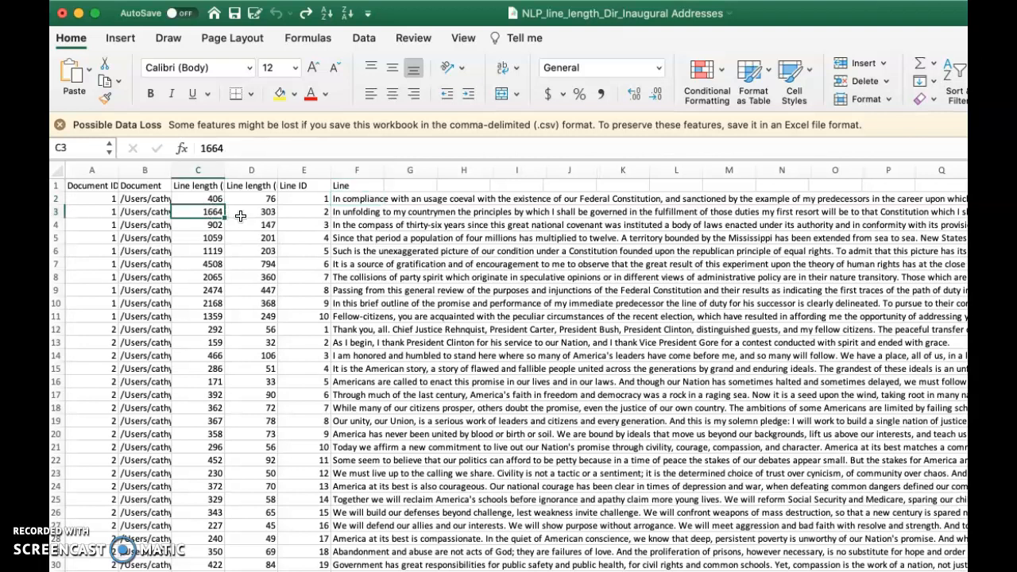
{"action": "scroll", "coordinate": [320, 318], "scroll_direction": "down", "scroll_amount": 10}
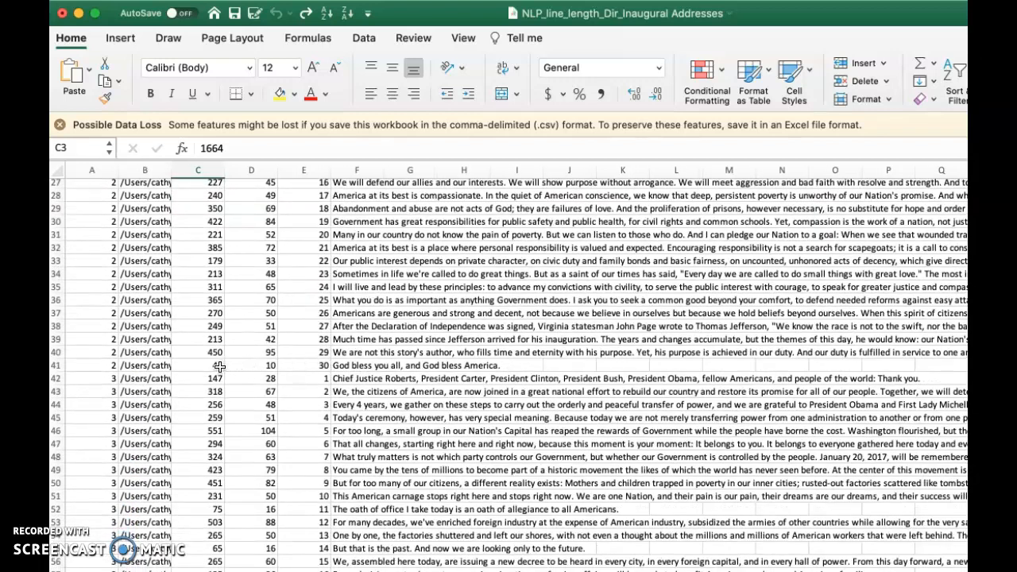
{"action": "left_click", "coordinate": [369, 365]}
{"action": "scroll", "coordinate": [321, 401], "scroll_direction": "down", "scroll_amount": 2}
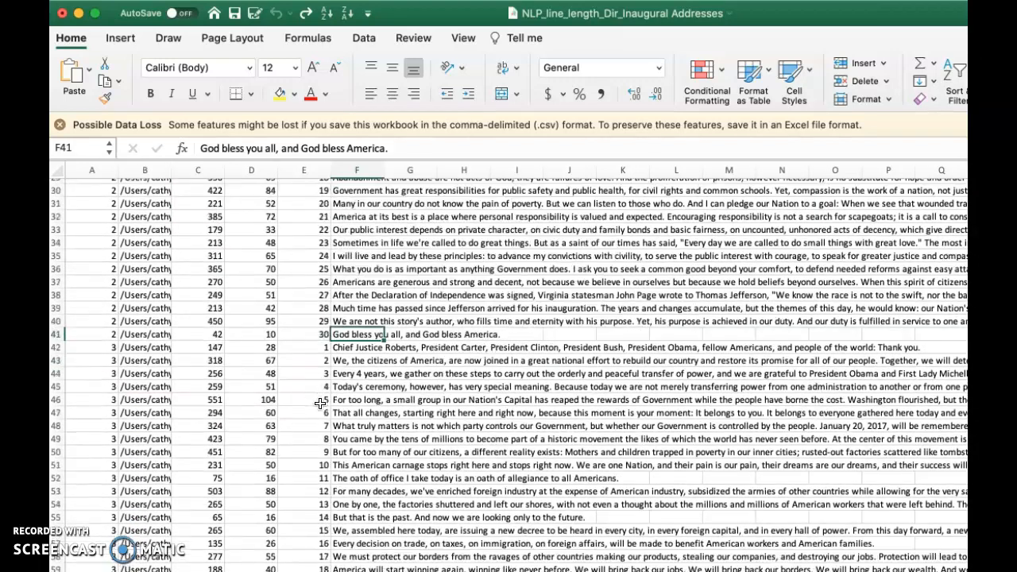
{"action": "left_click", "coordinate": [352, 517]}
{"action": "scroll", "coordinate": [311, 487], "scroll_direction": "up", "scroll_amount": 10}
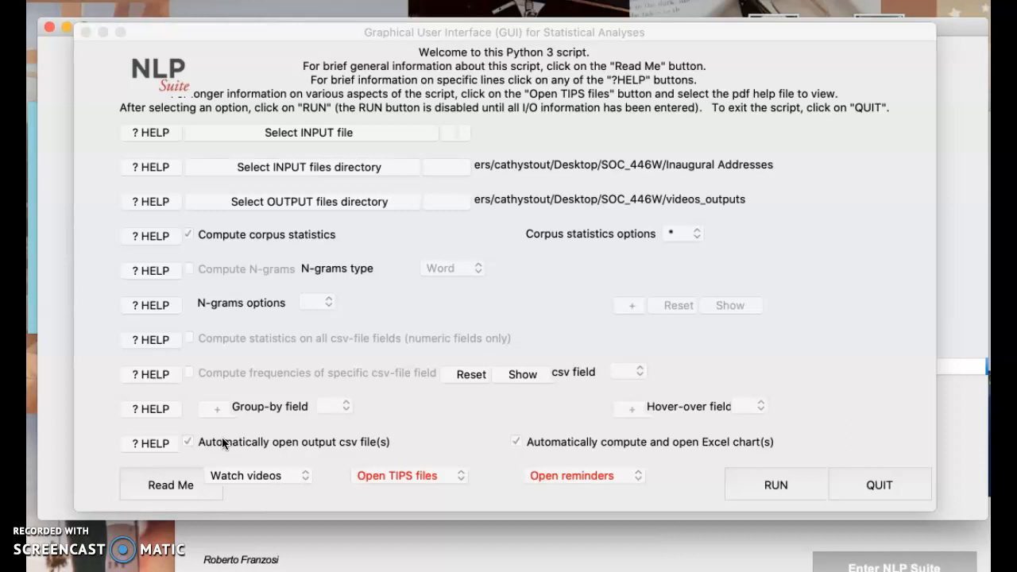
- Activate the Statistical Analyses window and dismiss the Open TIPS files list without choosing a file
{"action": "left_click", "coordinate": [291, 361]}
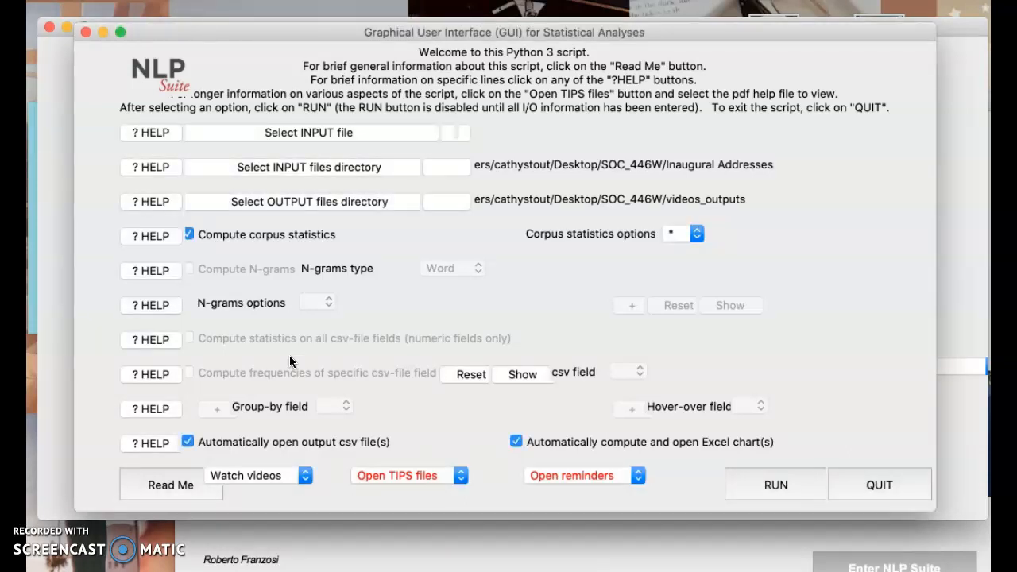
{"action": "left_click", "coordinate": [402, 478]}
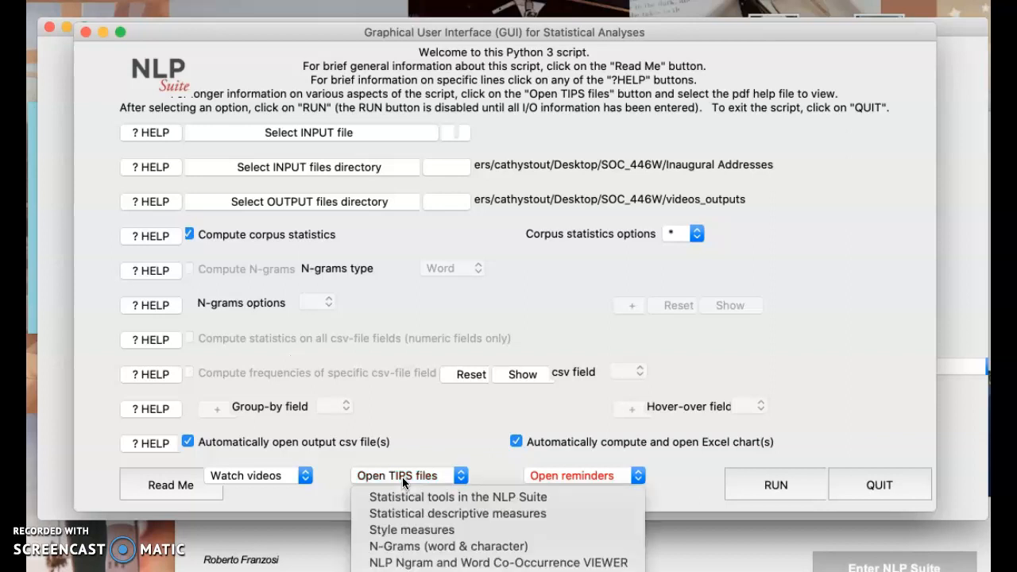
{"action": "left_click", "coordinate": [555, 474]}
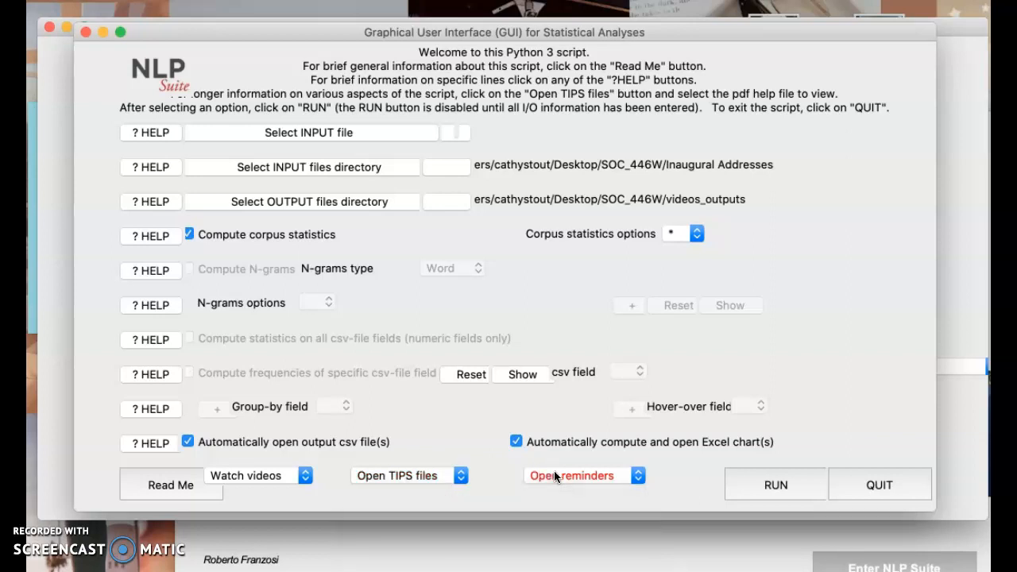